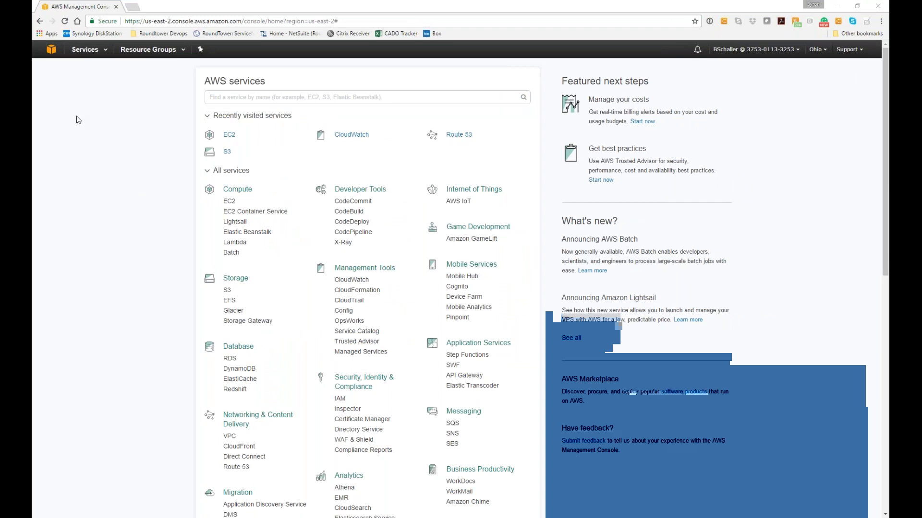
# Open the list of running EC2 instances and examine the status checks of chef-node01
pyautogui.click(229, 135)
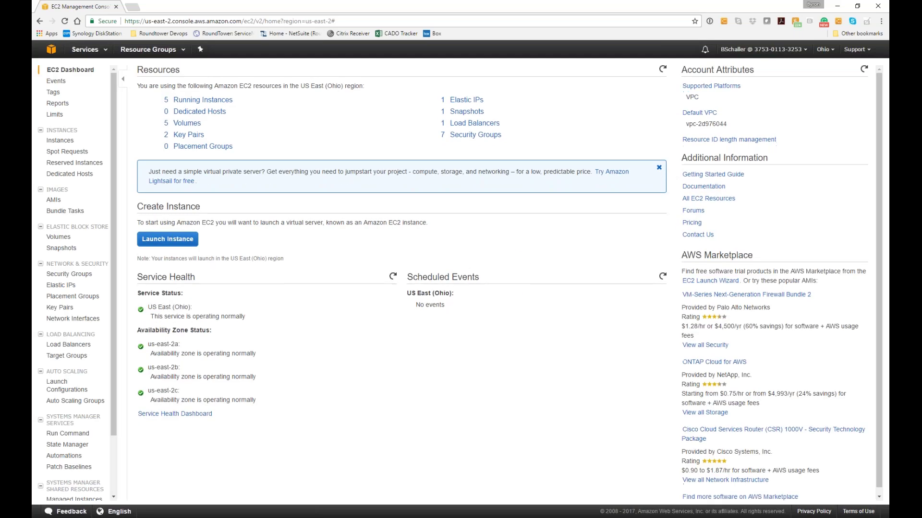
pyautogui.click(221, 102)
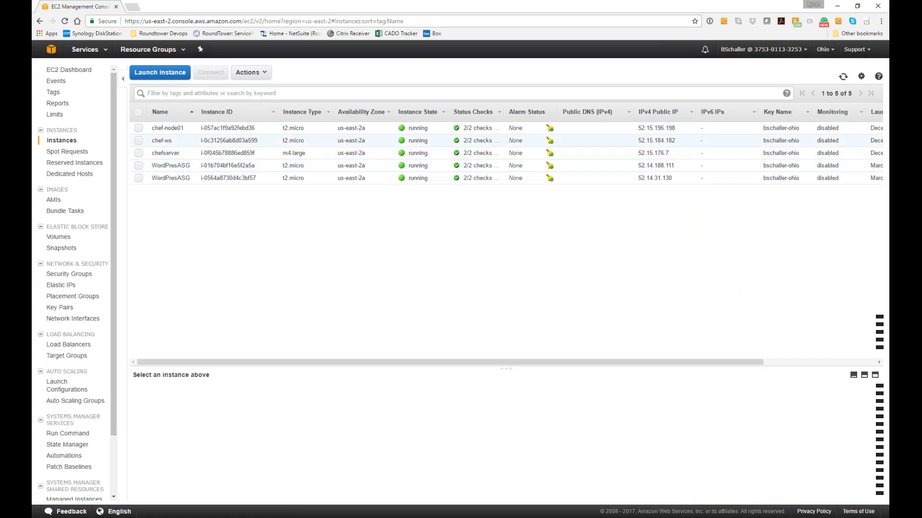
pyautogui.click(159, 127)
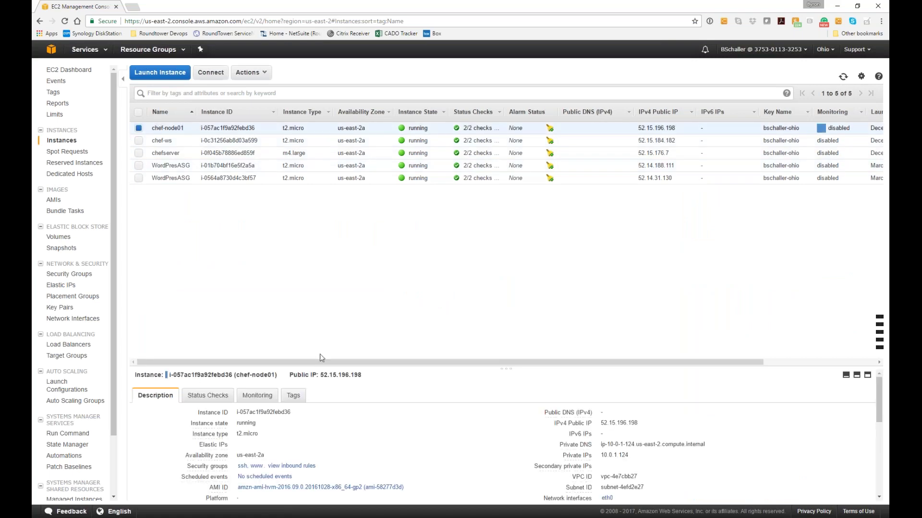
pyautogui.click(192, 395)
pyautogui.scroll(-1, 381, 430)
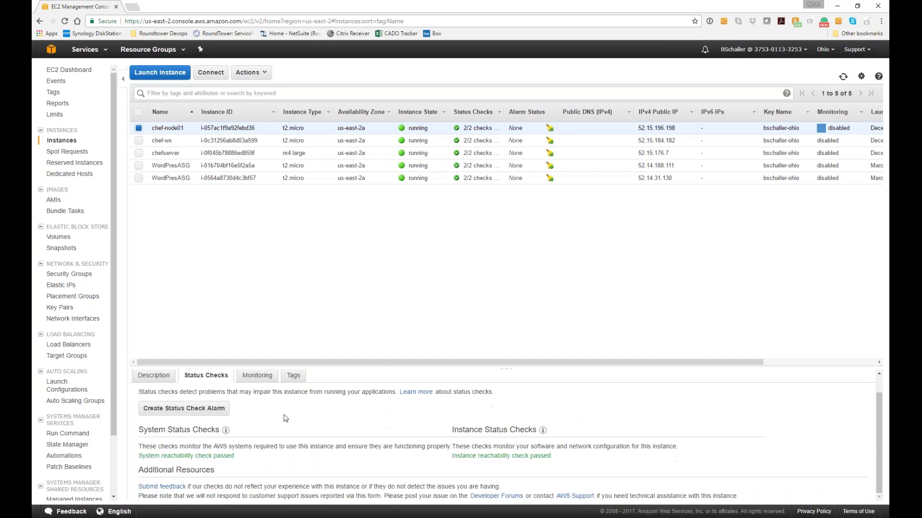
pyautogui.scroll(-1, 302, 414)
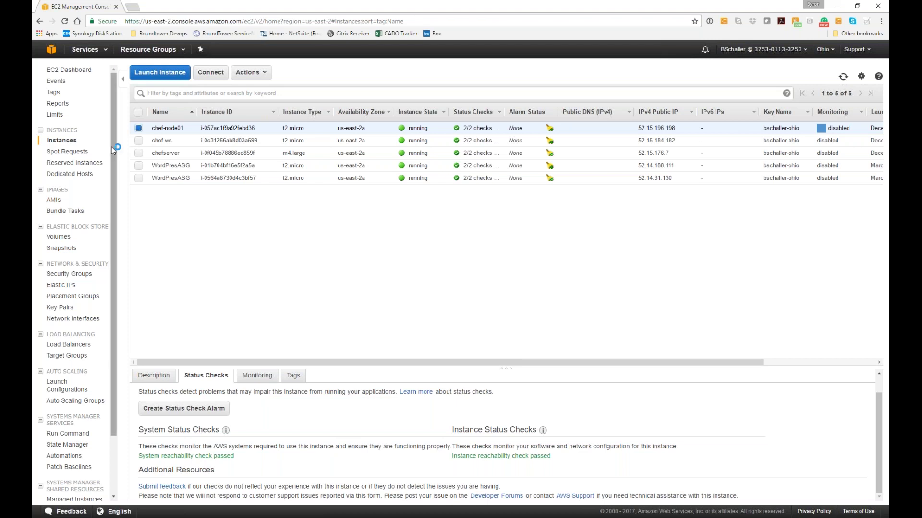
# Open CloudWatch and browse the per-instance metrics of EC2
pyautogui.click(102, 50)
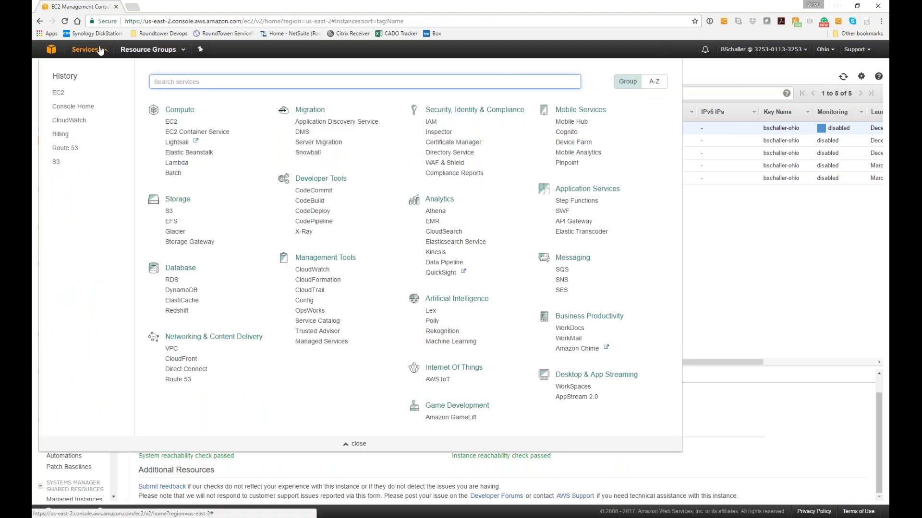
pyautogui.click(312, 270)
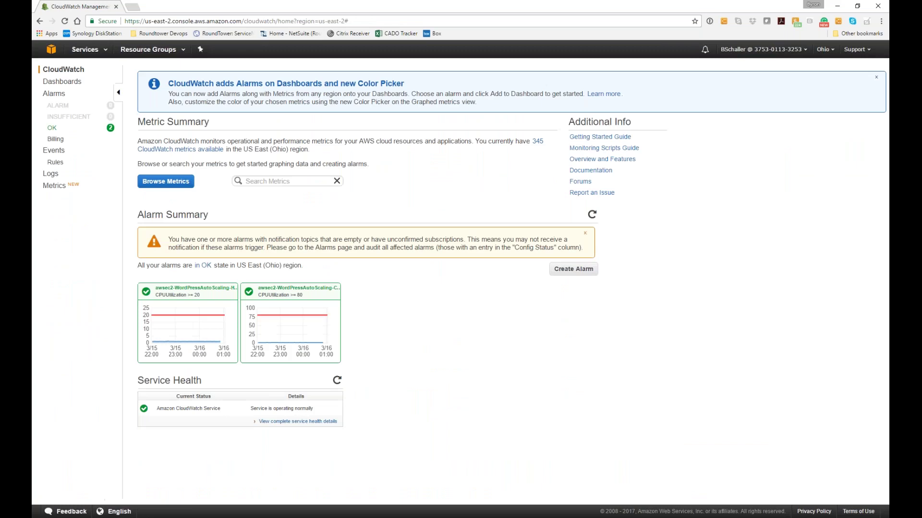
pyautogui.click(55, 188)
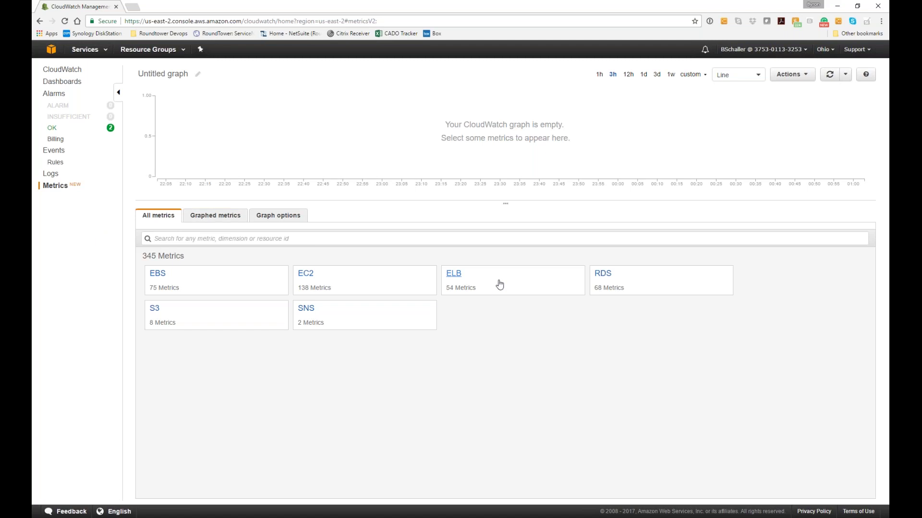
pyautogui.click(377, 288)
pyautogui.click(374, 289)
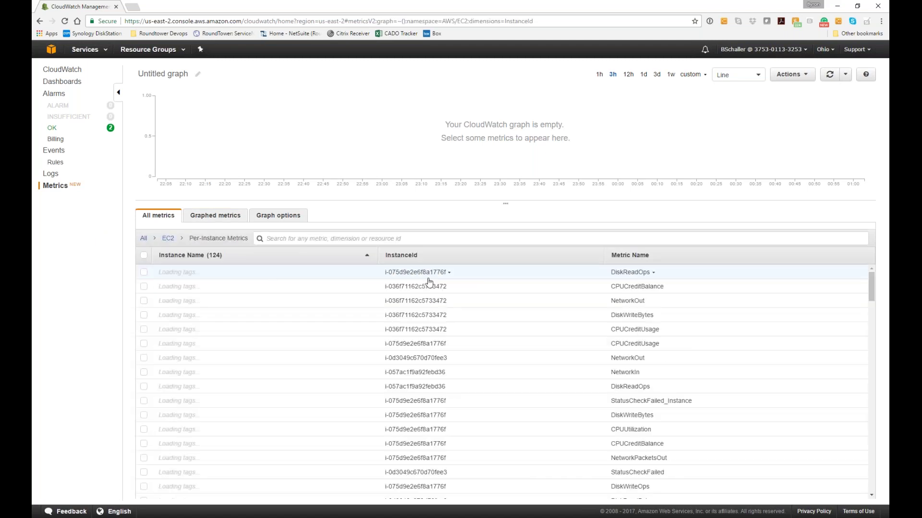
# Plot the NetworkIn, StatusCheckFailed, NetworkOut and NetworkPacketsIn metrics of chef-node01 on the graph
pyautogui.click(268, 281)
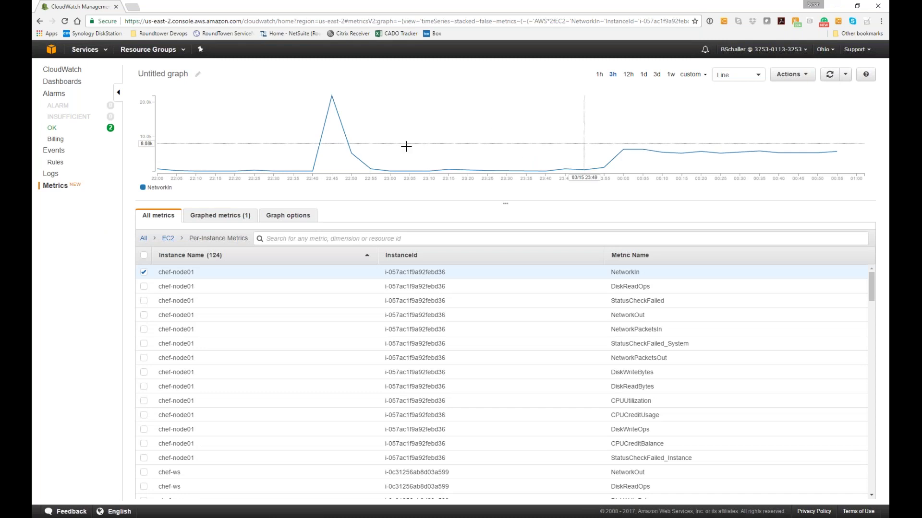
pyautogui.click(144, 300)
pyautogui.click(144, 314)
pyautogui.click(143, 330)
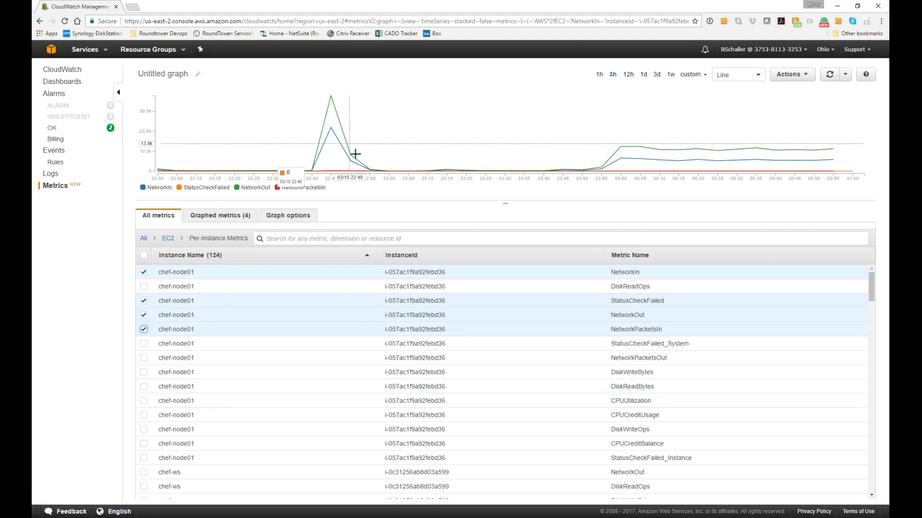
# Remove all plotted chef-node01 metrics from the graph
pyautogui.click(144, 329)
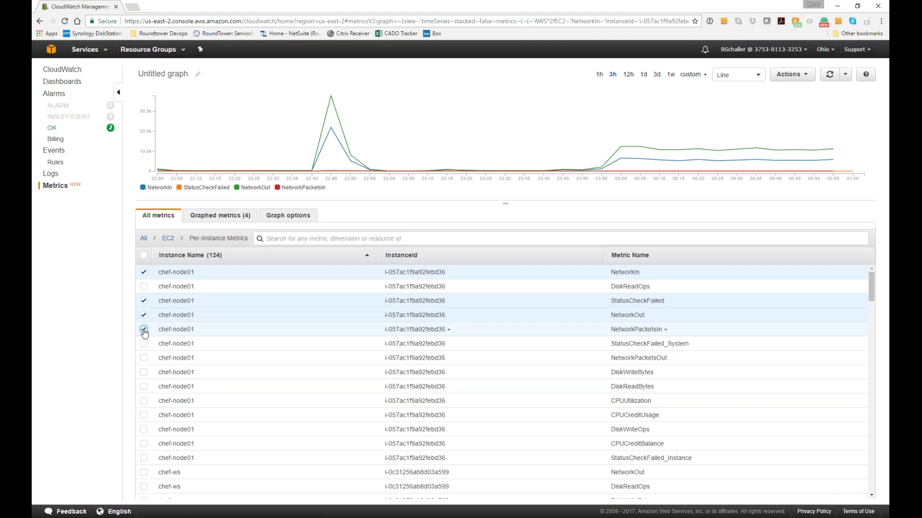
pyautogui.click(144, 315)
pyautogui.click(144, 272)
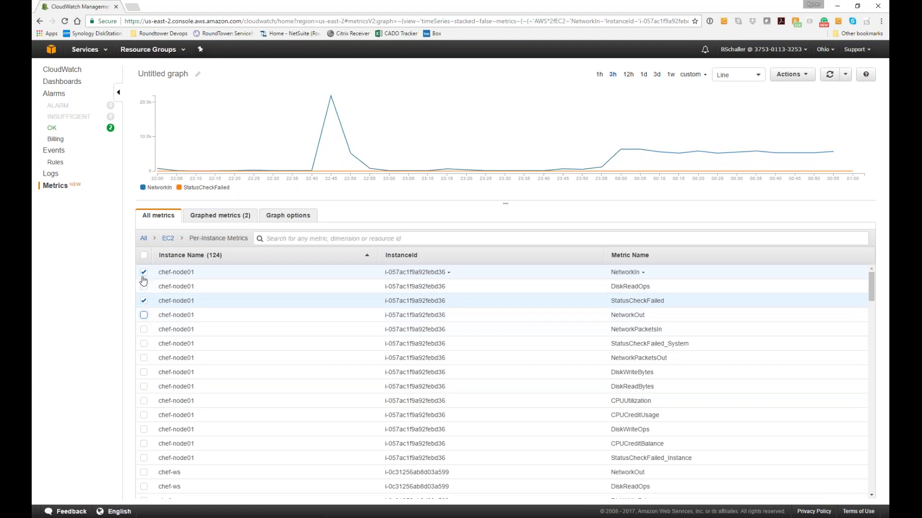
pyautogui.click(144, 301)
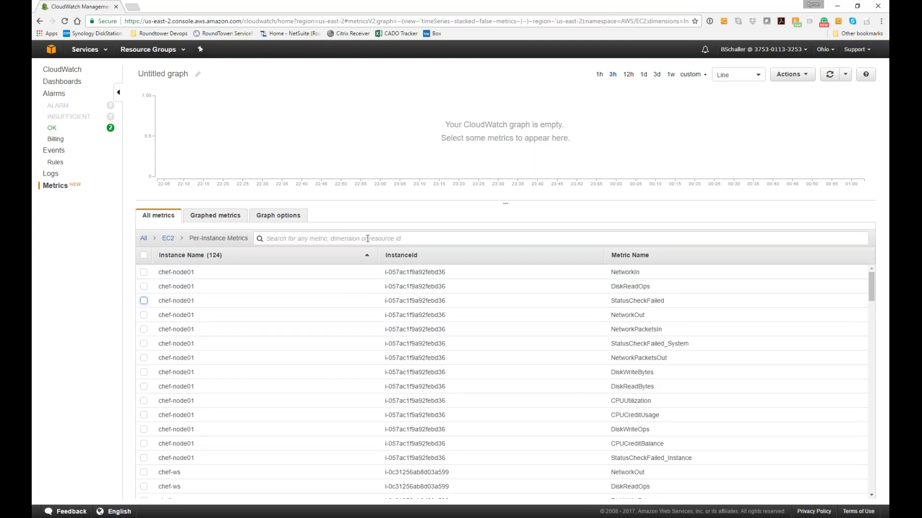
# Look over the CloudWatch Events rule creation form and return to the CloudWatch overview
pyautogui.click(54, 151)
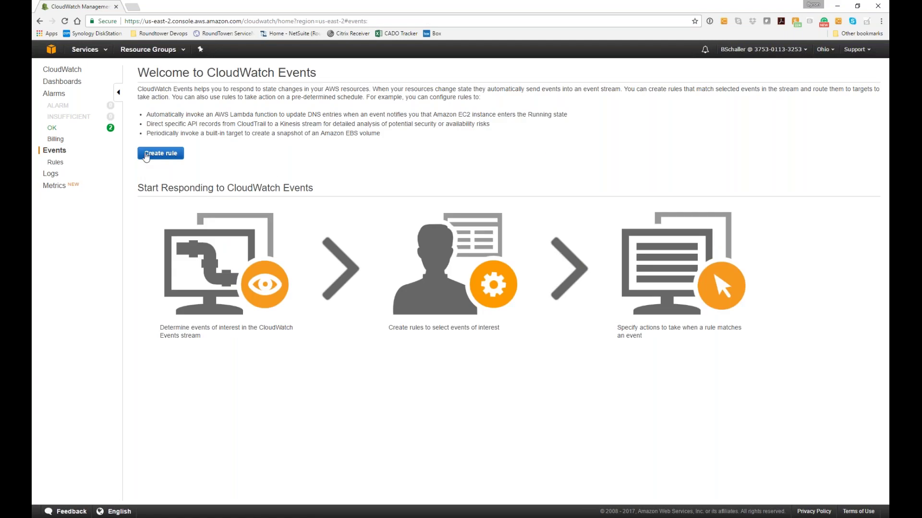
pyautogui.click(146, 155)
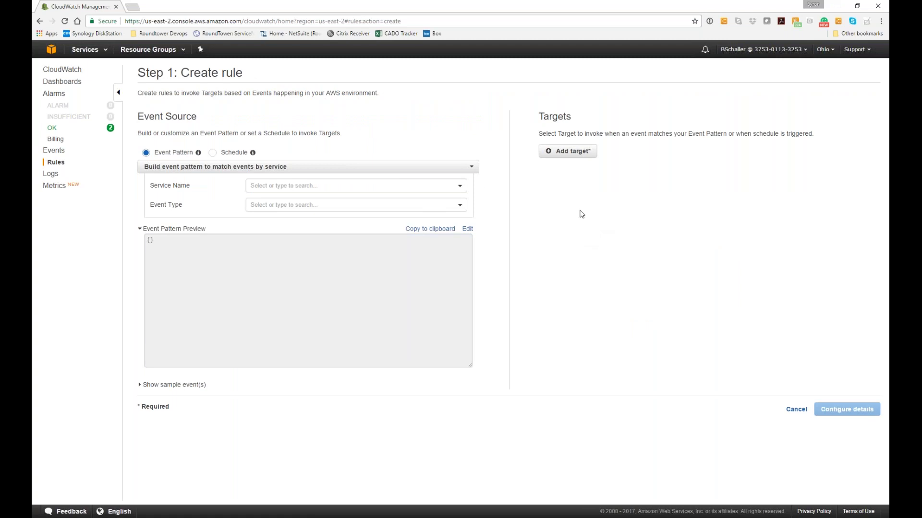
pyautogui.click(73, 70)
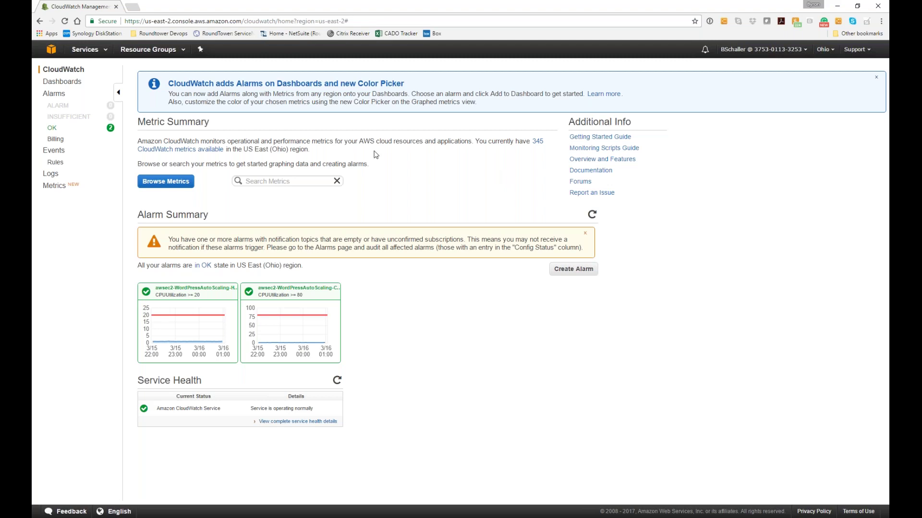
# Start a new IAM role named CloudWatchWrite and continue to the role type selection
pyautogui.click(88, 55)
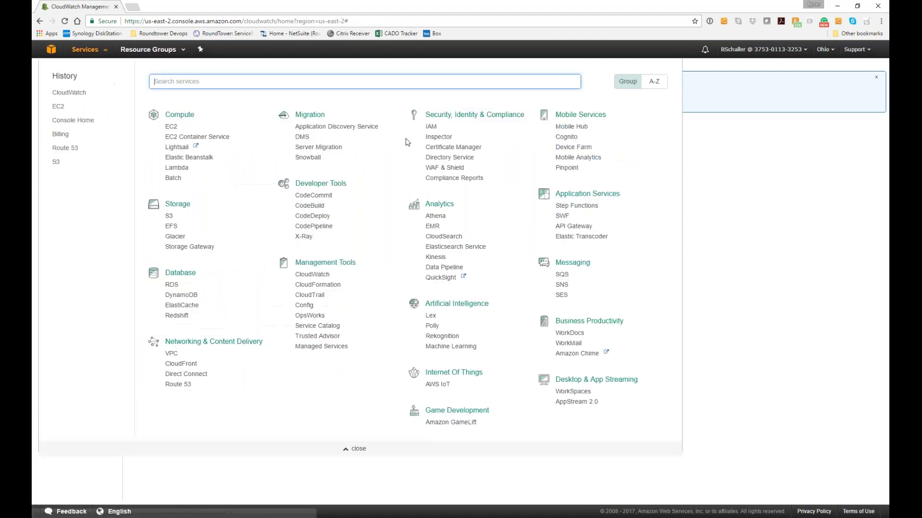
pyautogui.click(430, 127)
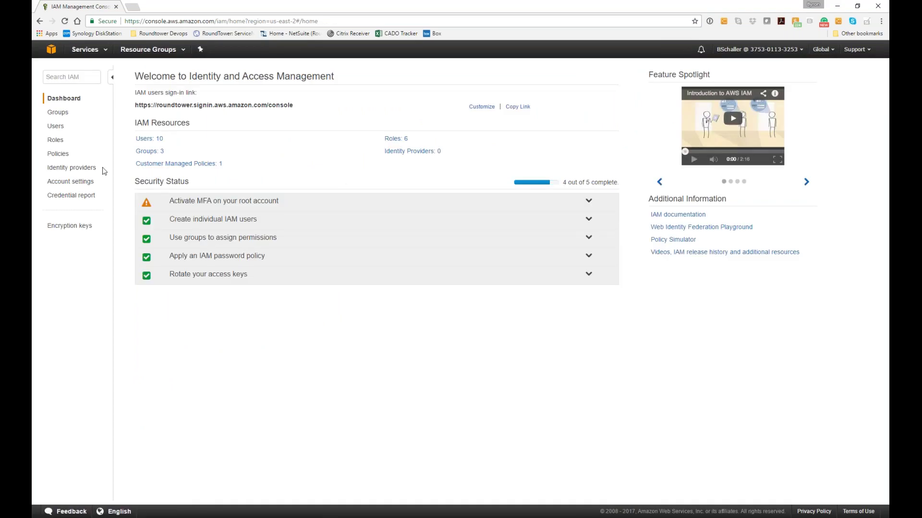
pyautogui.click(55, 140)
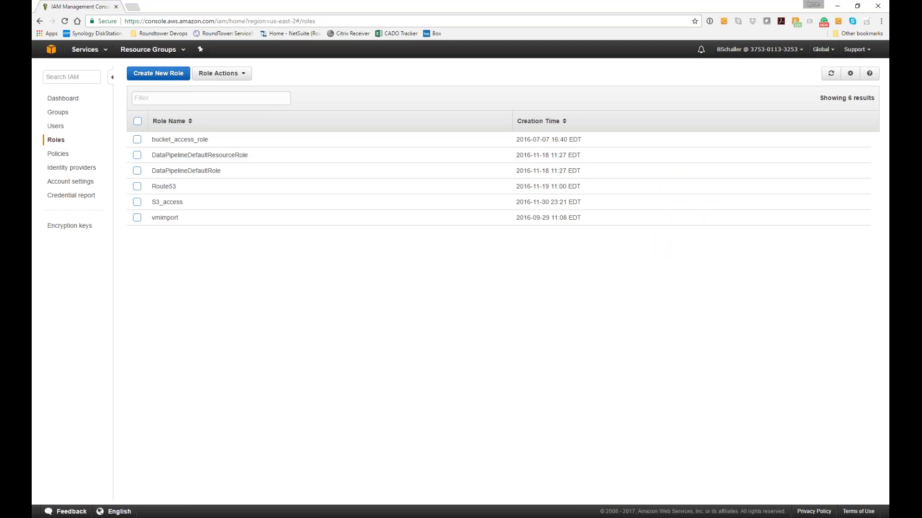
pyautogui.click(166, 75)
pyautogui.moveTo(371, 134); pyautogui.dragTo(372, 119)
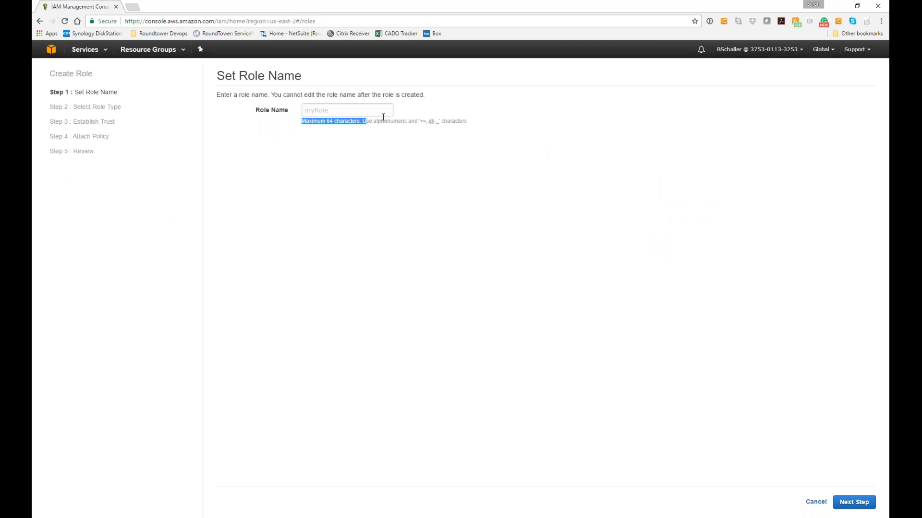
pyautogui.click(380, 110)
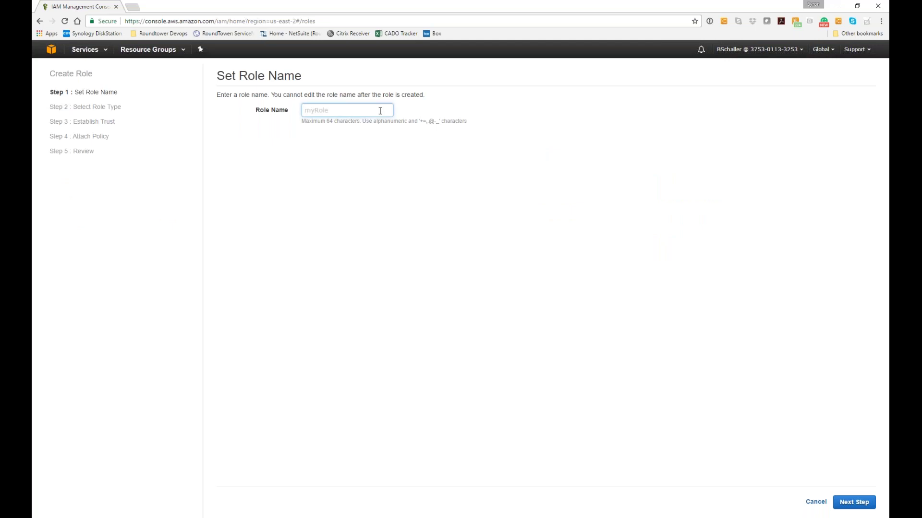
pyautogui.write('CloudWatchWrite')
pyautogui.click(856, 503)
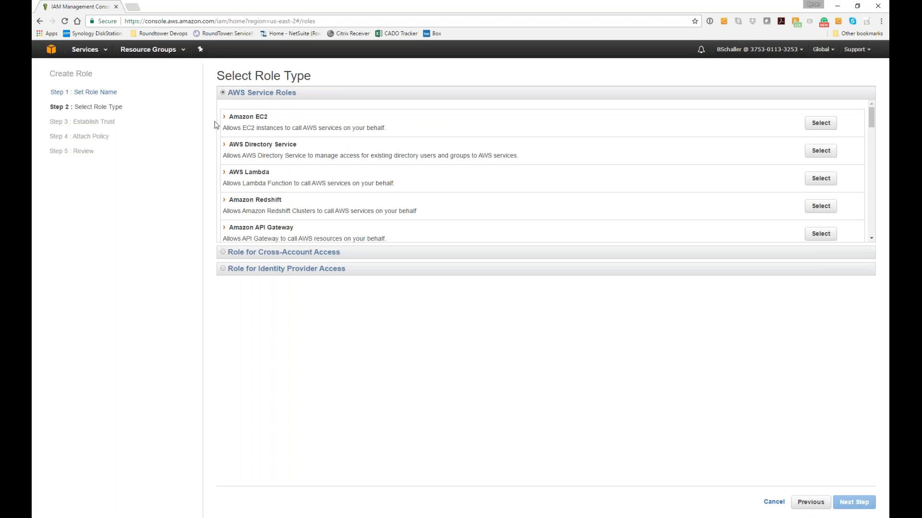
# Make it an Amazon EC2 service role, attach the CloudWatchFullAccess policy and create the role
pyautogui.click(820, 123)
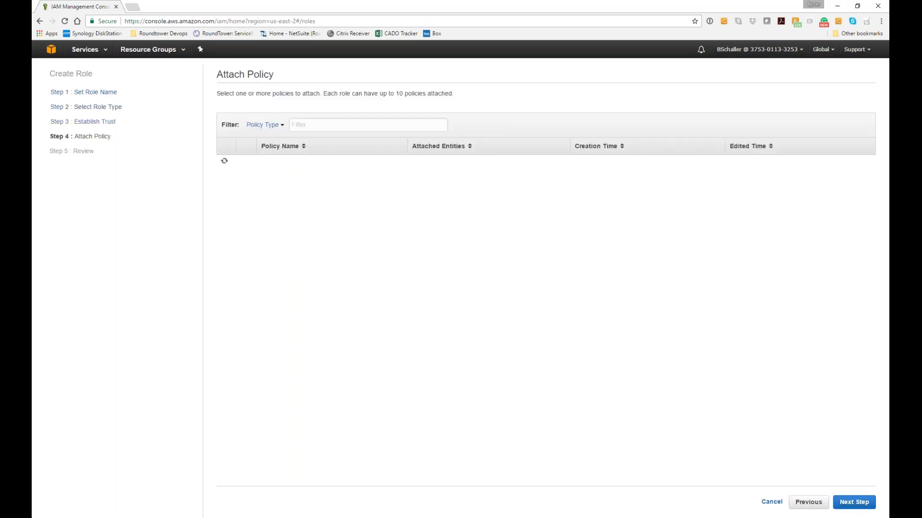
pyautogui.click(318, 124)
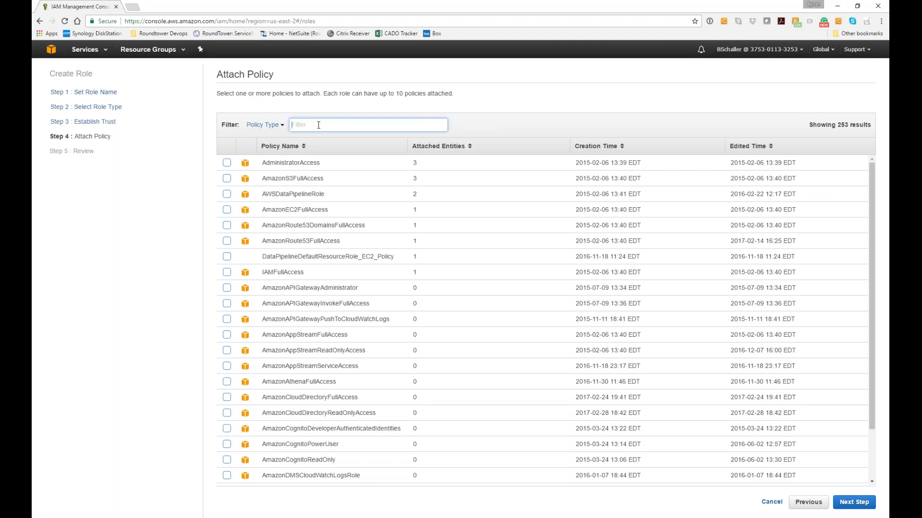
pyautogui.write('cloud')
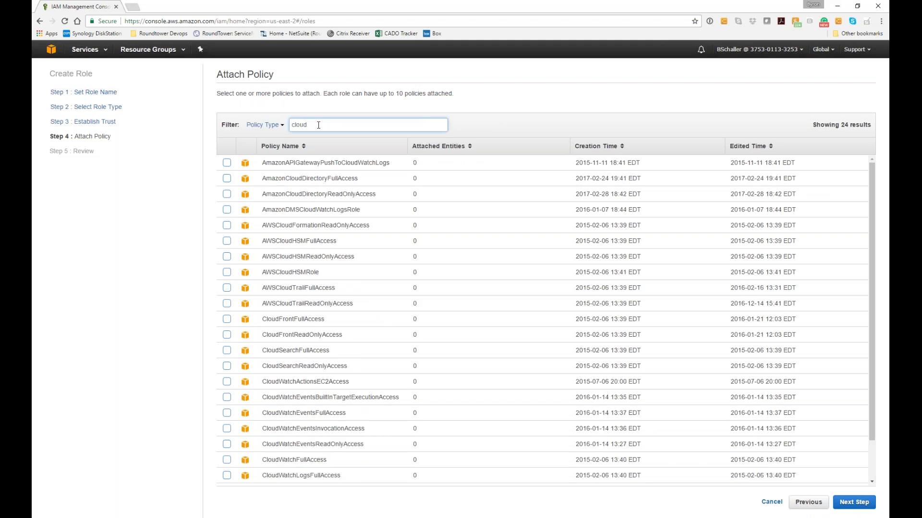
pyautogui.write('watch')
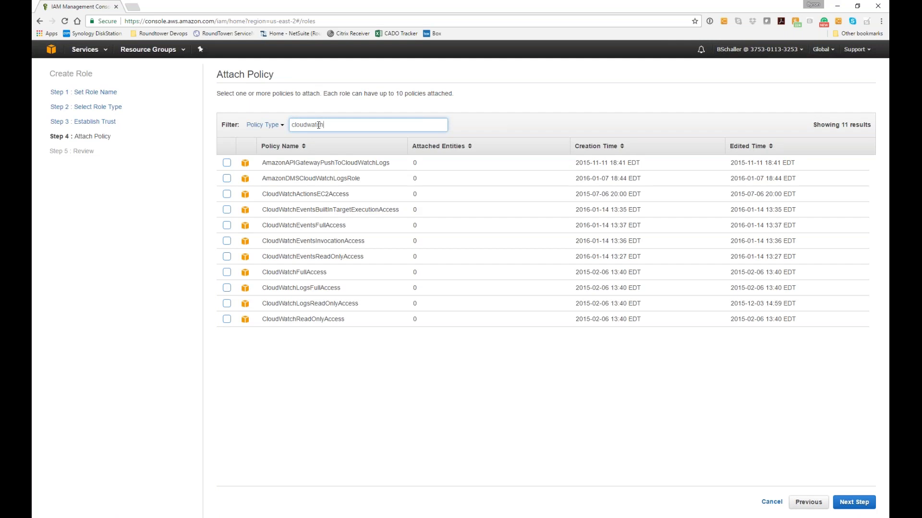
pyautogui.click(319, 273)
pyautogui.click(227, 274)
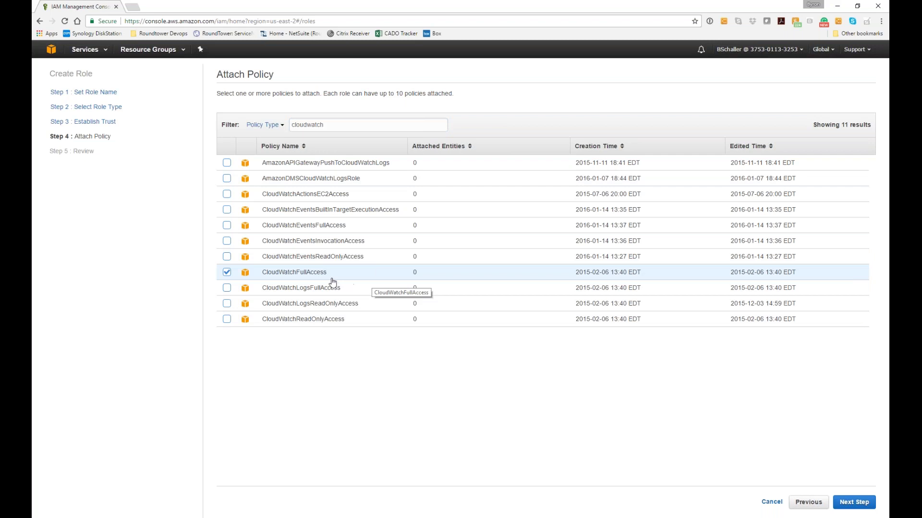
pyautogui.click(860, 505)
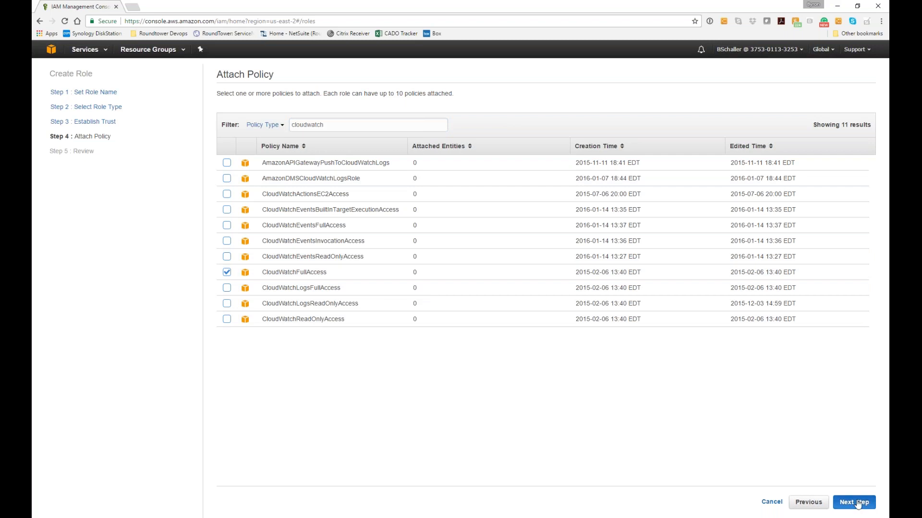
pyautogui.click(861, 502)
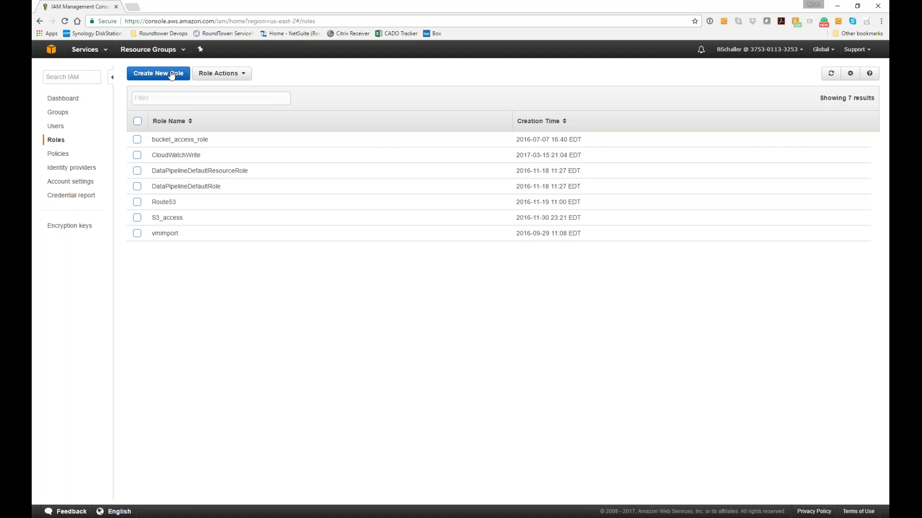
# Start launching an EC2 instance from Amazon Linux AMI 2016.09.1 with type t2.micro, continuing to the instance details
pyautogui.click(84, 50)
pyautogui.click(170, 122)
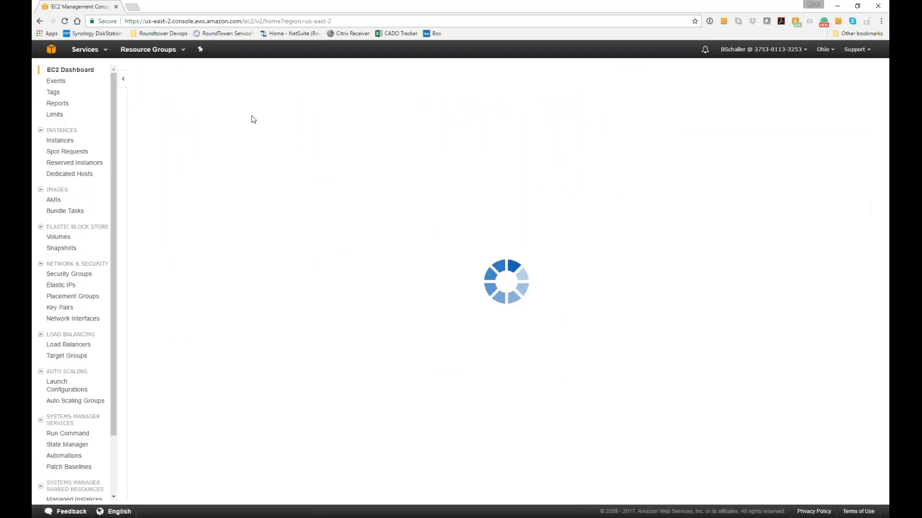
pyautogui.click(191, 241)
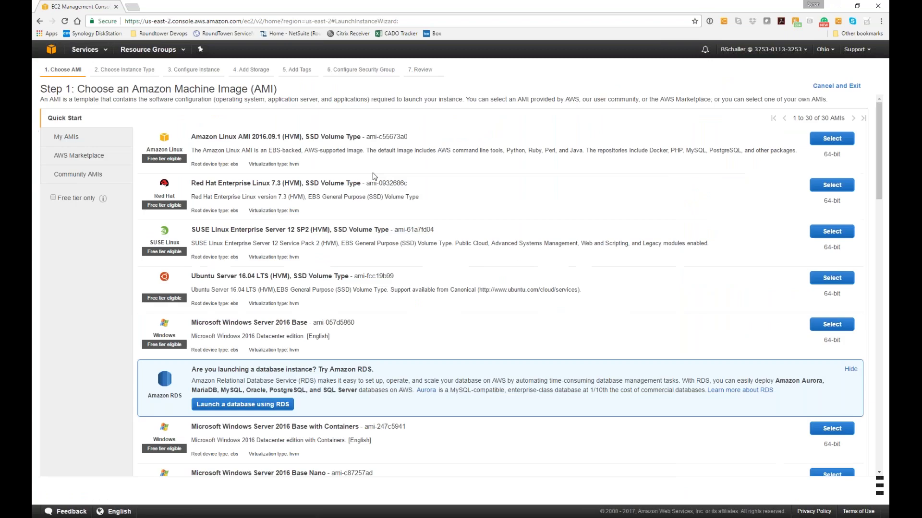
pyautogui.click(818, 141)
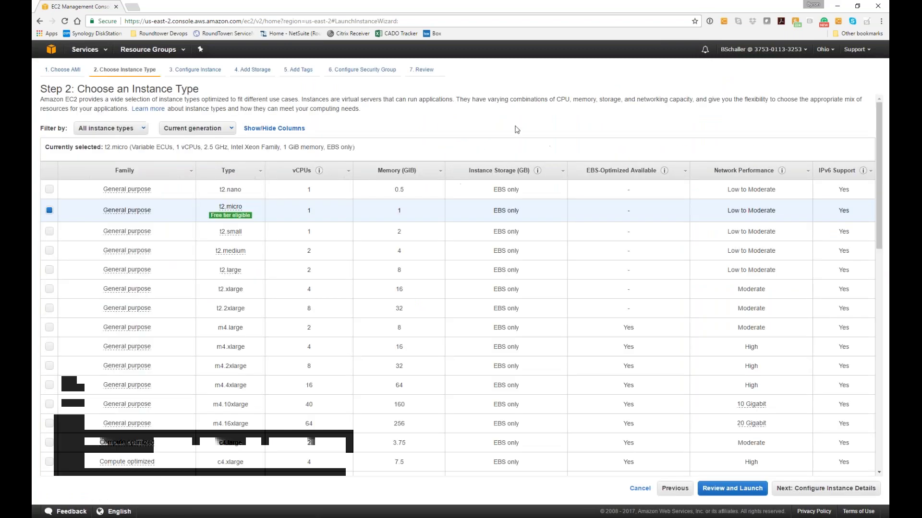
pyautogui.moveTo(230, 215)
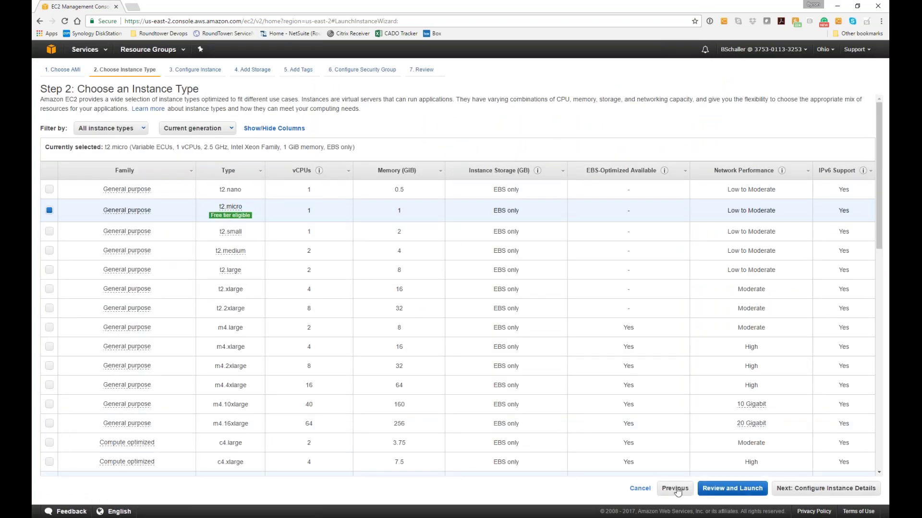
pyautogui.click(824, 488)
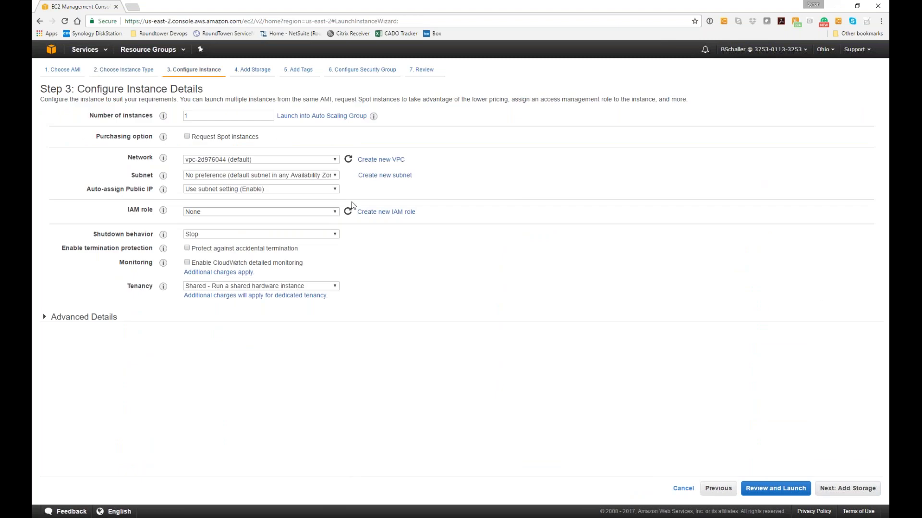
# Assign the CloudWatchWrite IAM role in the instance details and leave the launch wizard for the AWS console home page
pyautogui.click(227, 211)
pyautogui.click(234, 238)
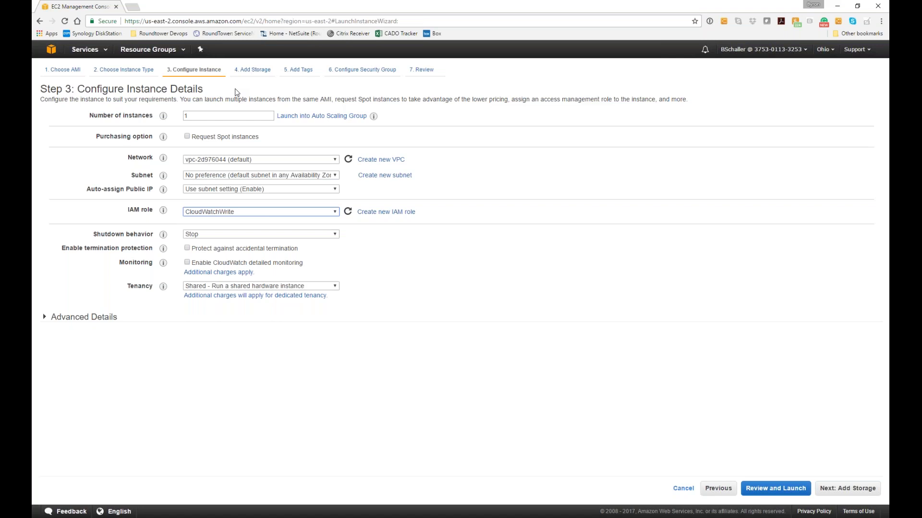
pyautogui.click(52, 52)
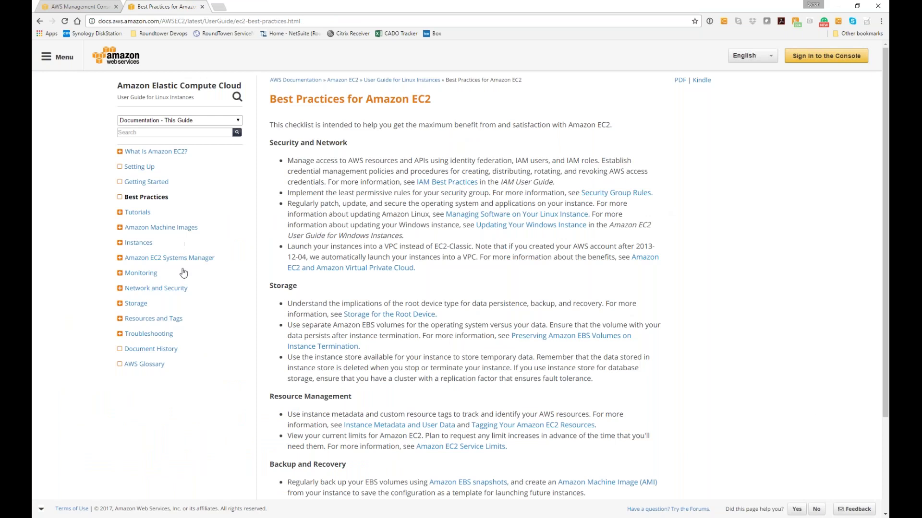
# Read the Monitoring Amazon EC2 page, including its table of baseline items to monitor, and return to the Best Practices page
pyautogui.click(141, 274)
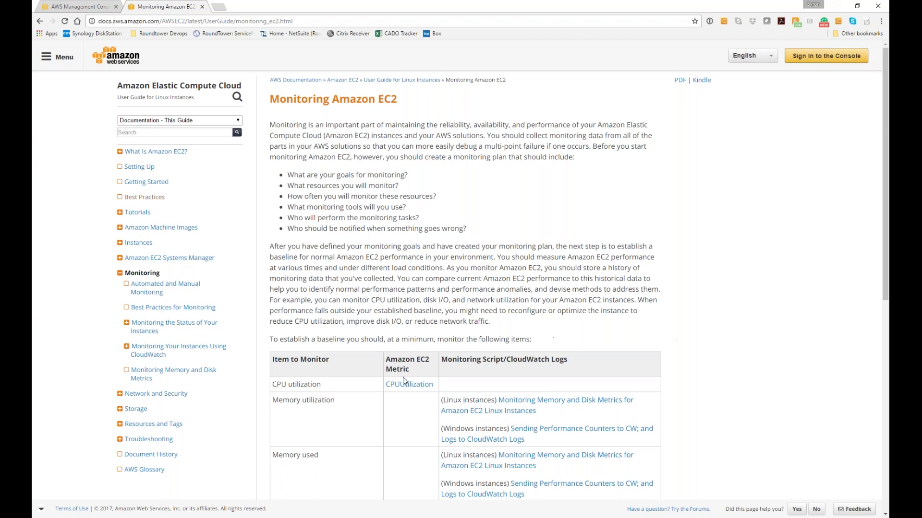
pyautogui.scroll(-4, 554, 214)
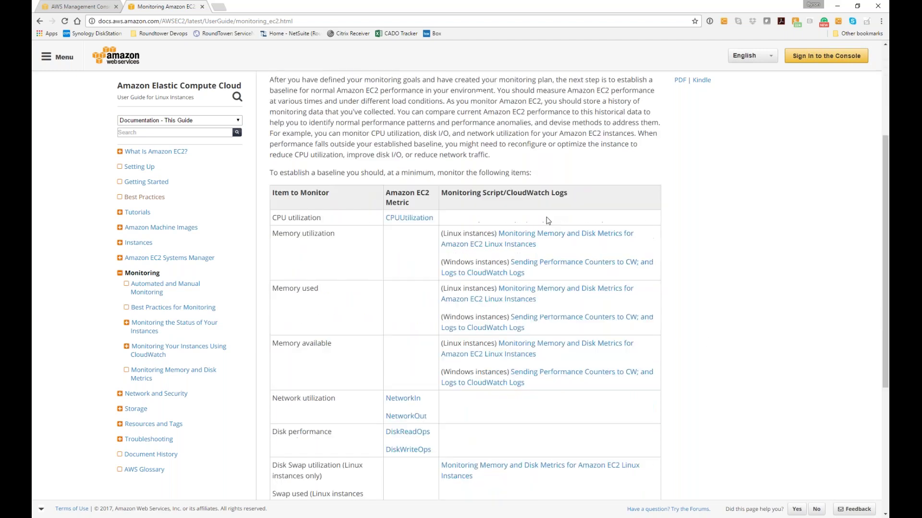
pyautogui.scroll(-3, 603, 341)
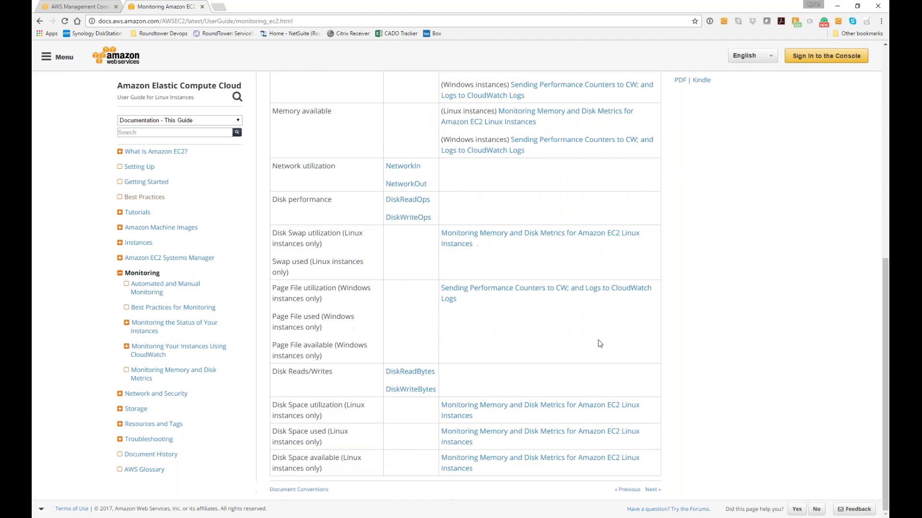
pyautogui.scroll(3, 737, 330)
pyautogui.scroll(4, 737, 330)
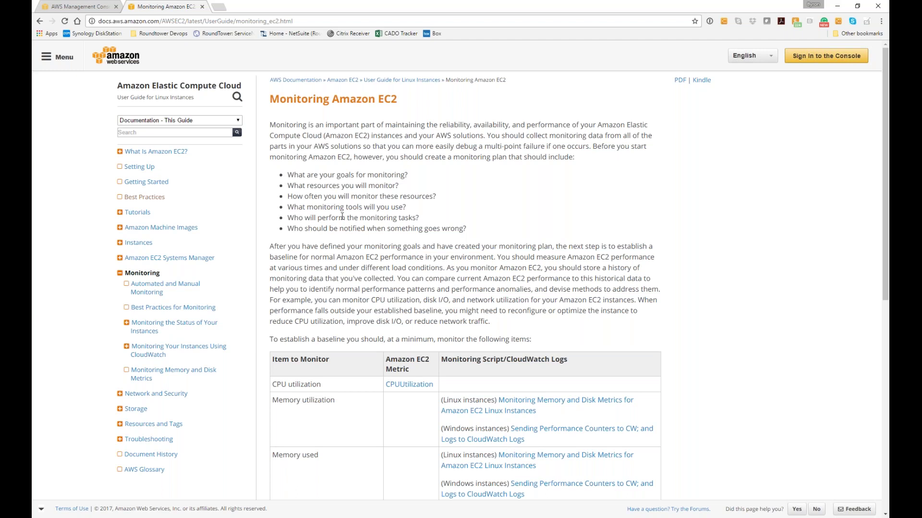
pyautogui.click(145, 197)
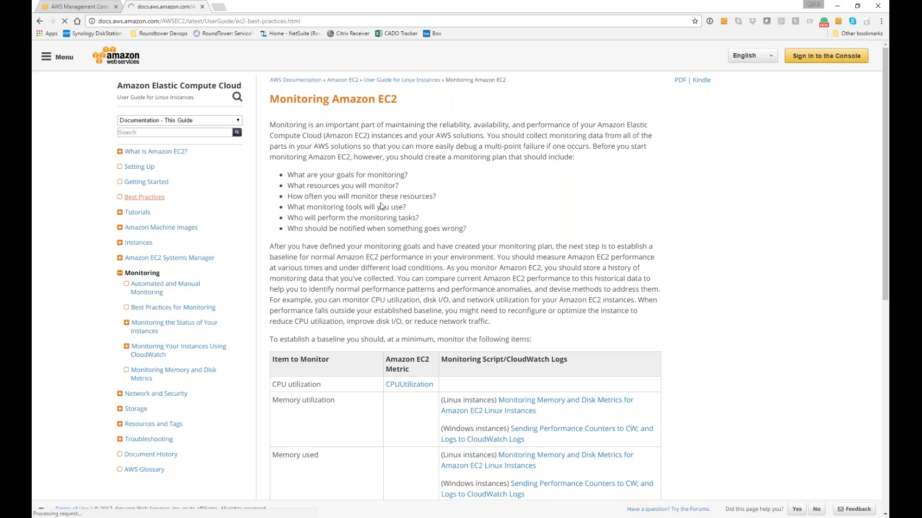